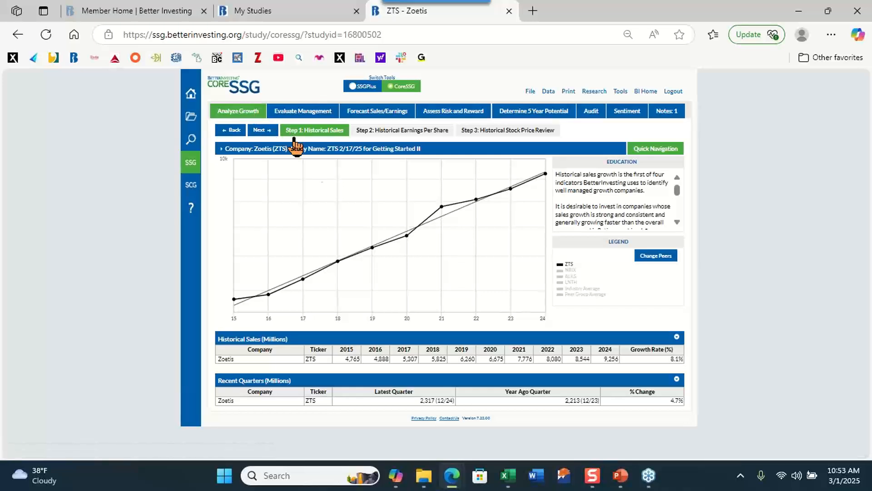
Exclude 2015, 2016 and 2017 from Zoetis's historical earnings per share data
mouse_move(319, 183)
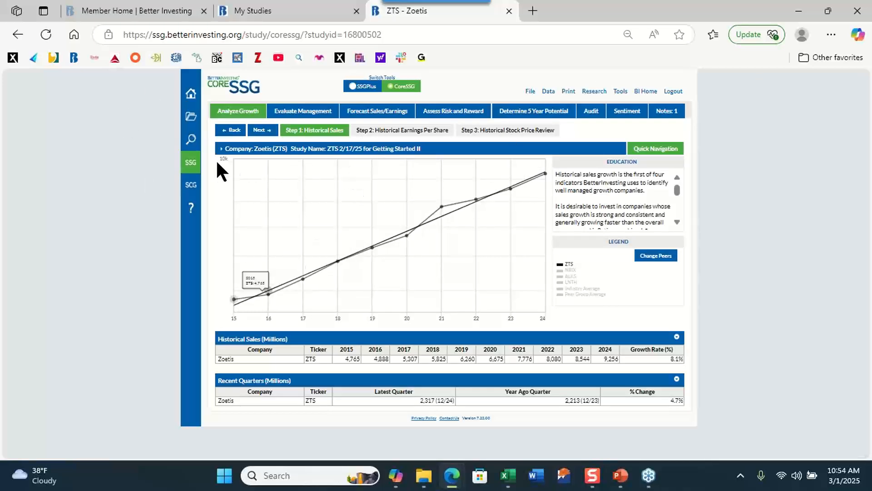
left_click(387, 130)
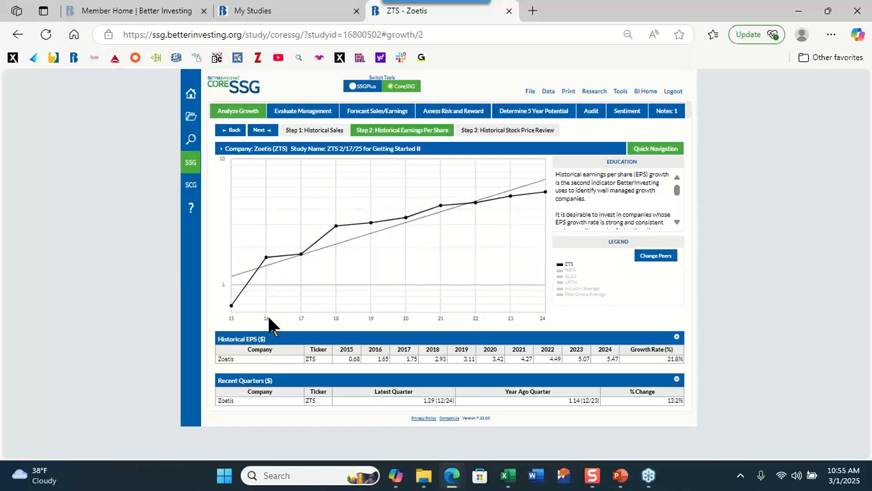
left_click(234, 323)
left_click(234, 322)
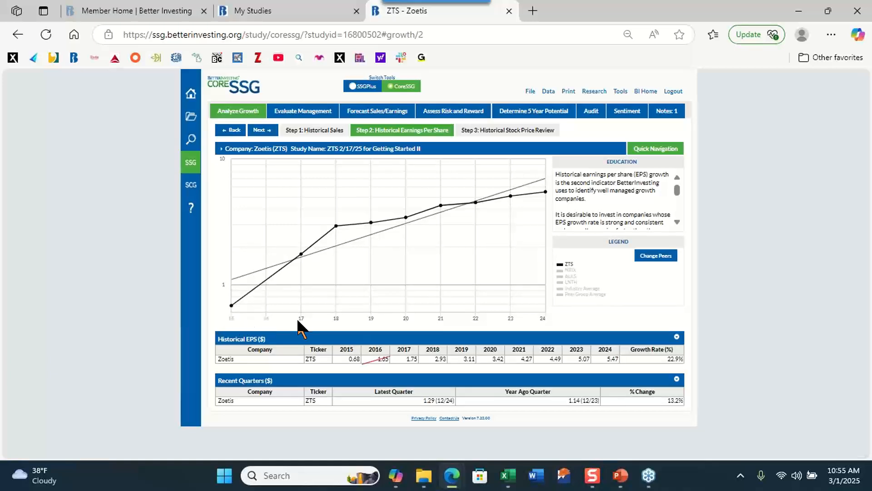
left_click(301, 320)
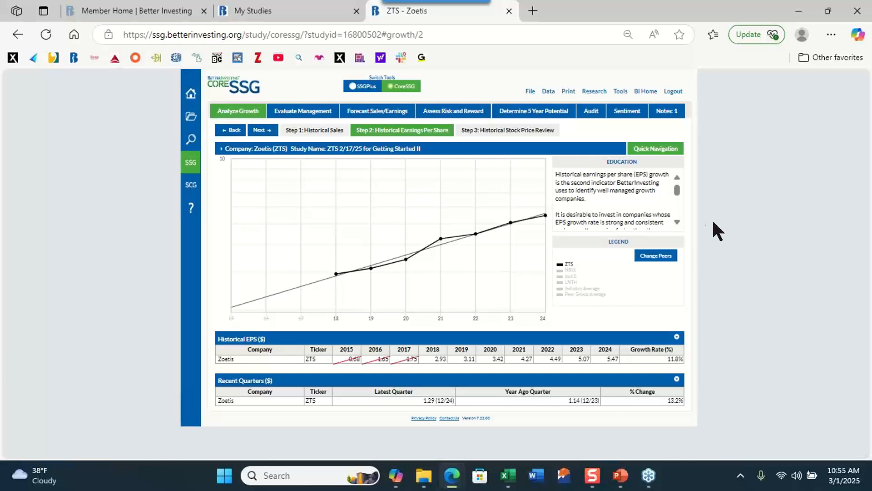
Review the historical stock prices, and exclude 2015 and 2016 from the % Pre-Tax Profit on Sales data
left_click(516, 131)
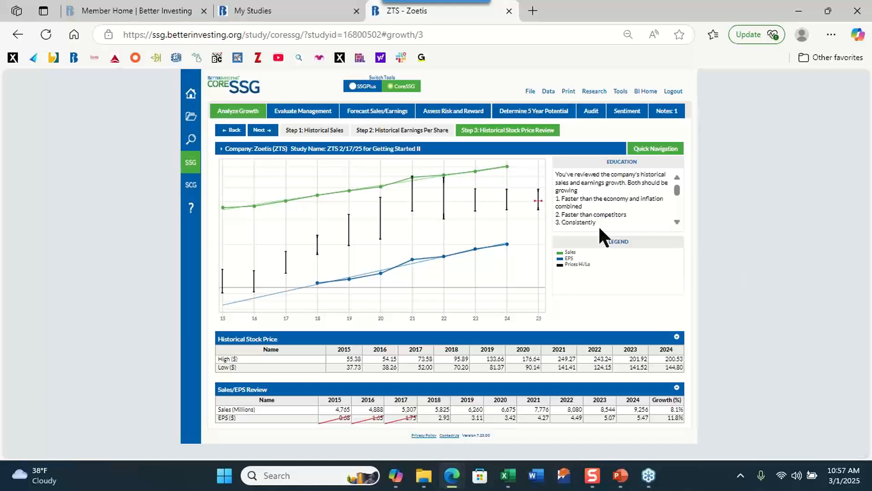
mouse_move(470, 222)
left_click(321, 116)
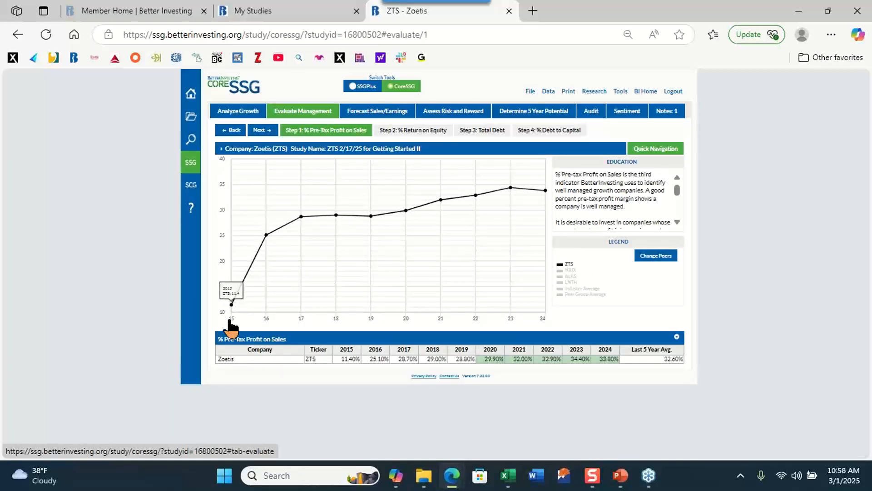
left_click(266, 318)
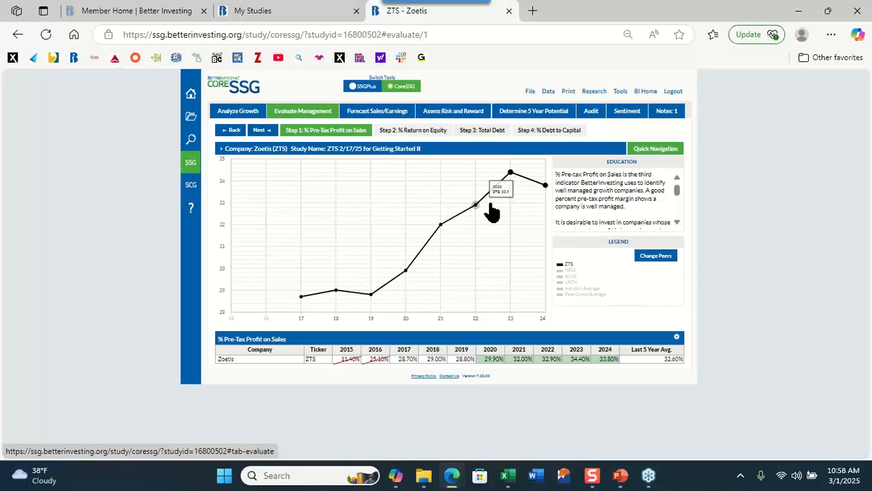
Examine Zoetis's % Return on Equity and % Debt to Capital histories
left_click(423, 132)
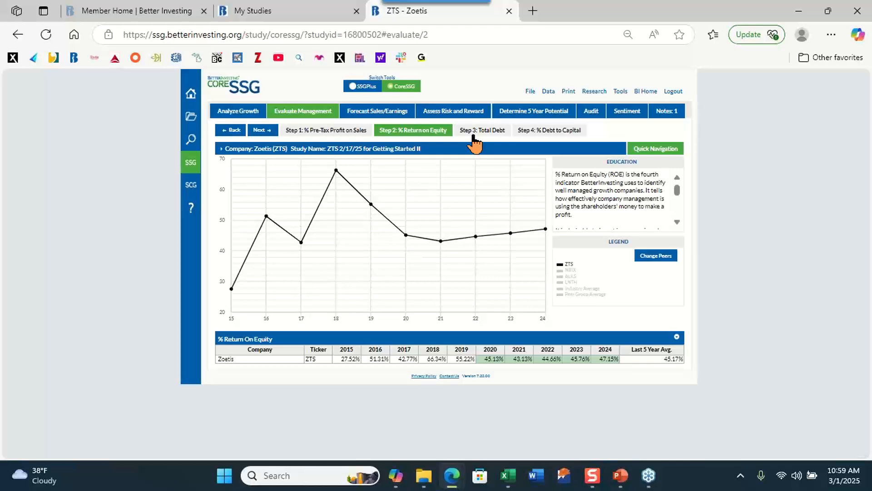
left_click(548, 131)
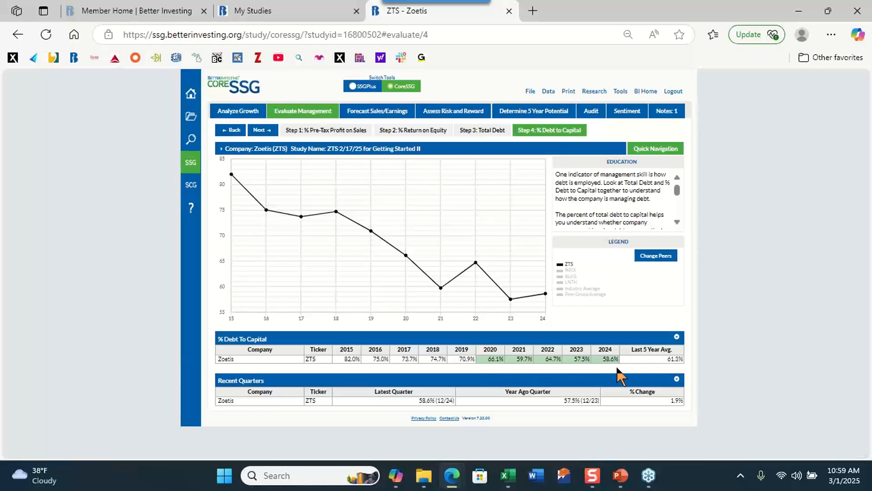
mouse_move(267, 164)
Open the sales forecast and consult the projected annual growth rates in the Zoetis Value Line report
left_click(385, 110)
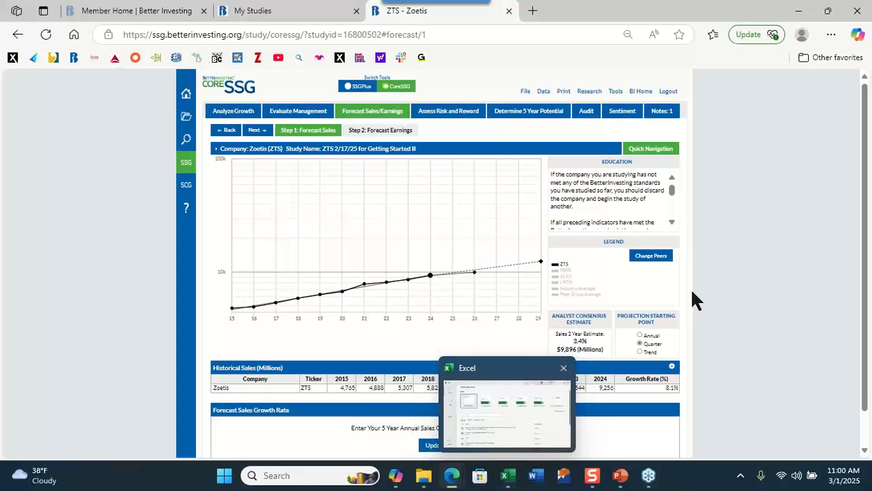
key("alt+Tab")
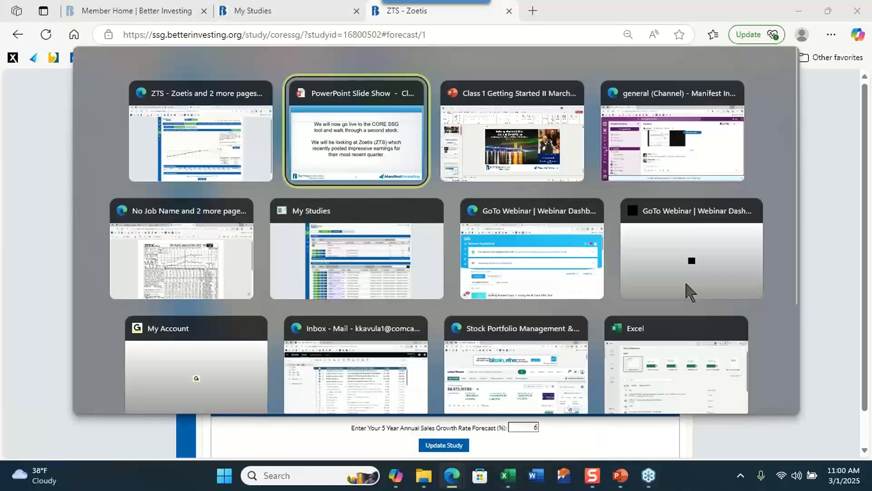
left_click(171, 275)
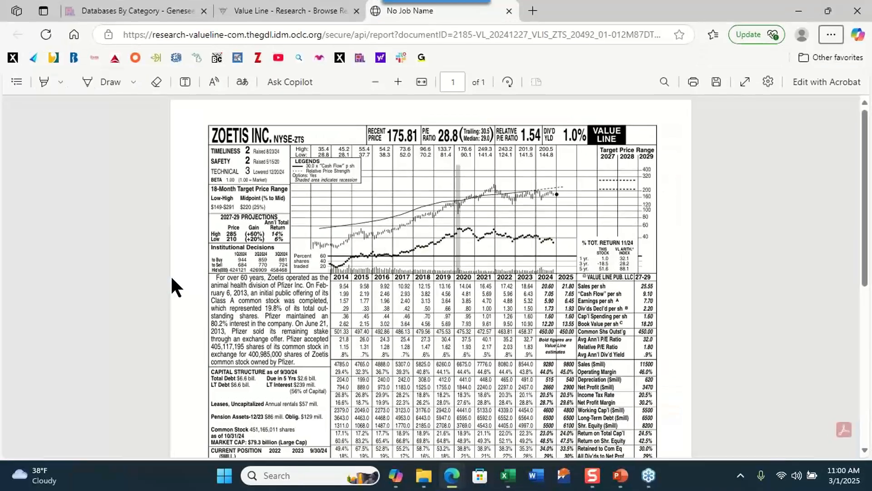
scroll(281, 305, "down", 5)
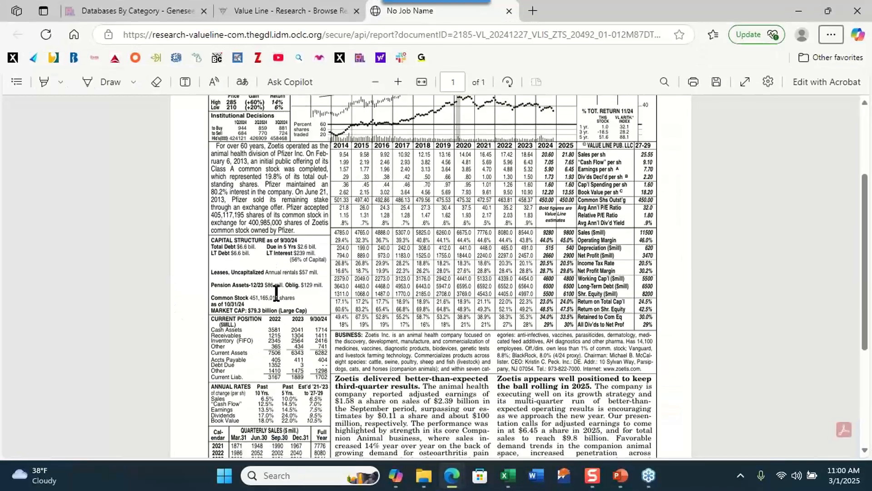
scroll(274, 294, "down", 2)
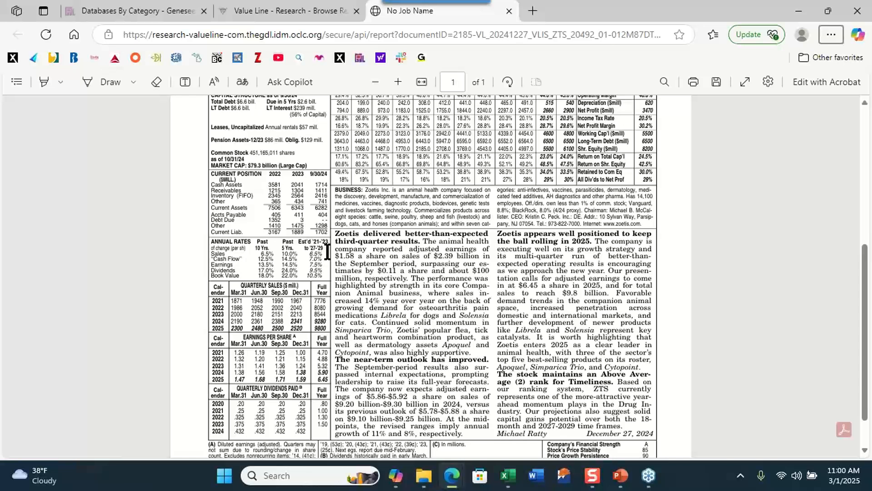
Go to the Manifest Investing site and look up the ZTS company page for its sales growth forecast
key("alt+Tab")
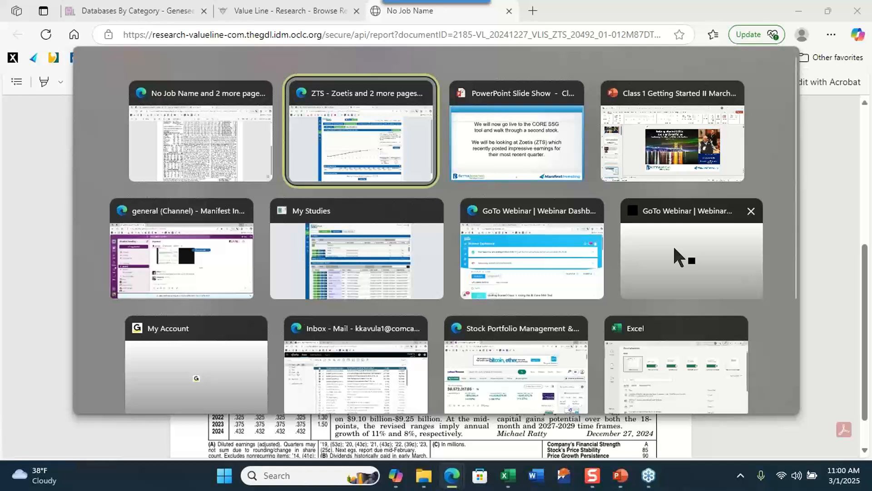
left_click(203, 351)
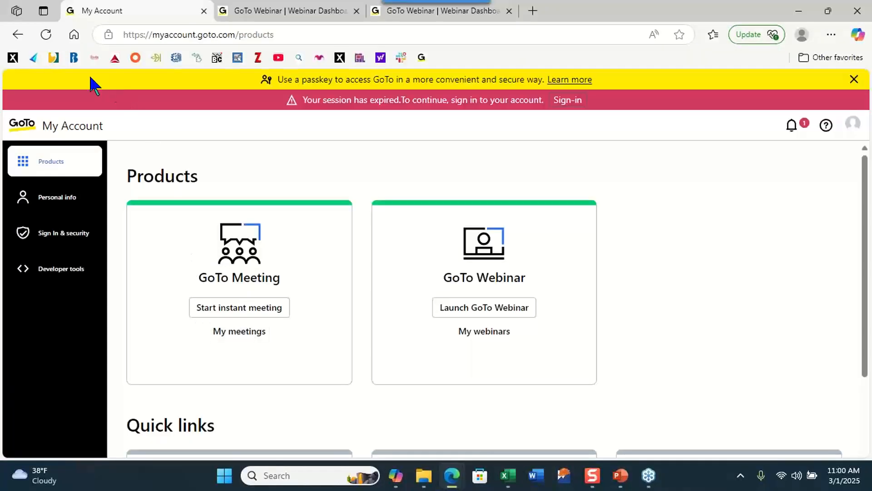
left_click(33, 57)
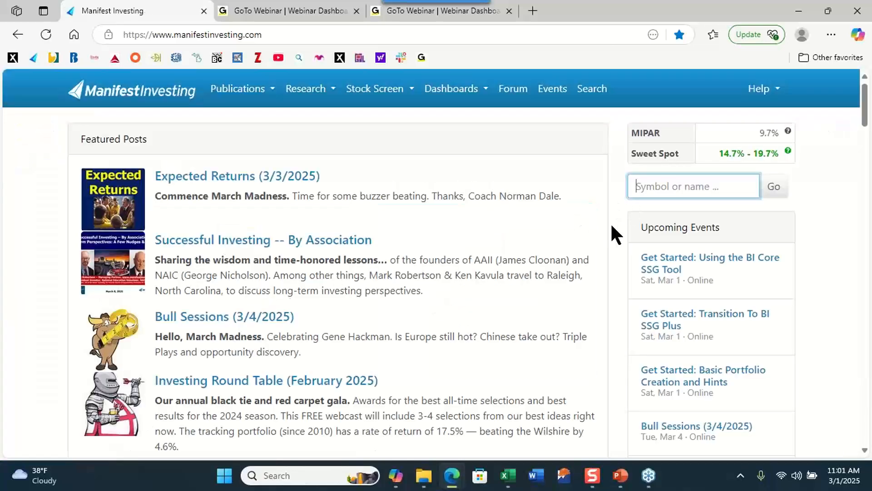
type("zts")
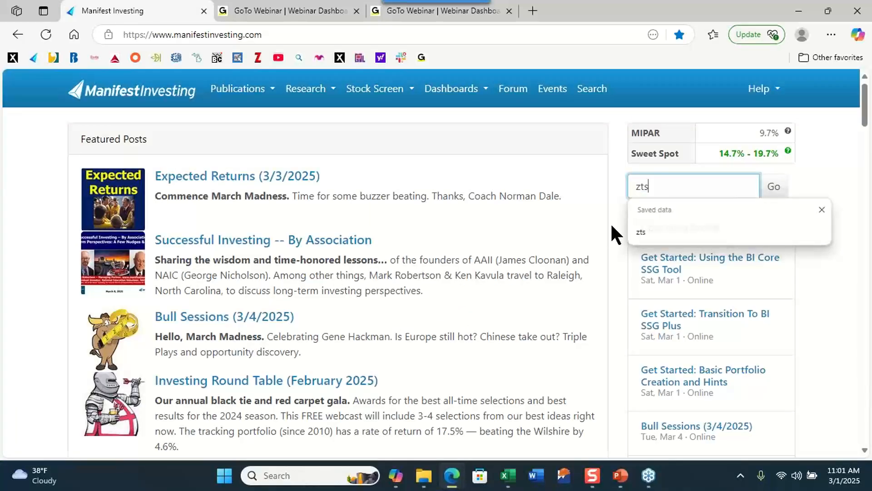
key("Return")
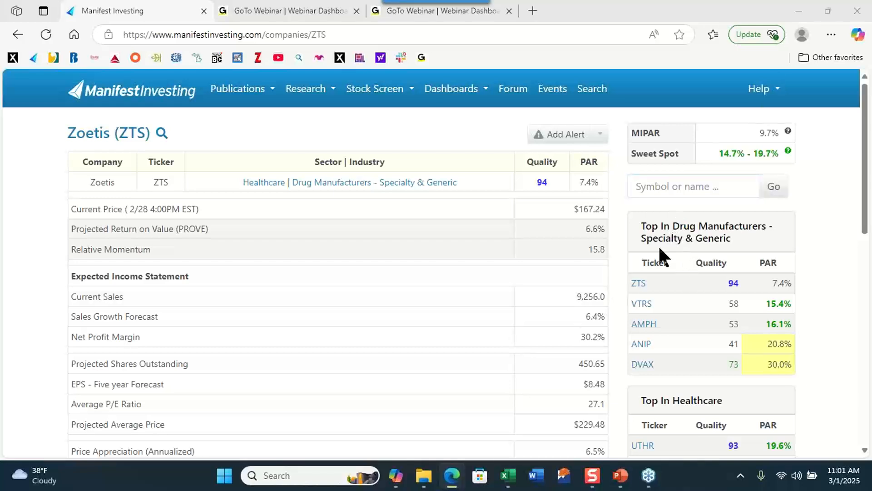
Return to the Zoetis study and update it with a 5-year annual sales growth forecast of 6%
key("alt+Tab")
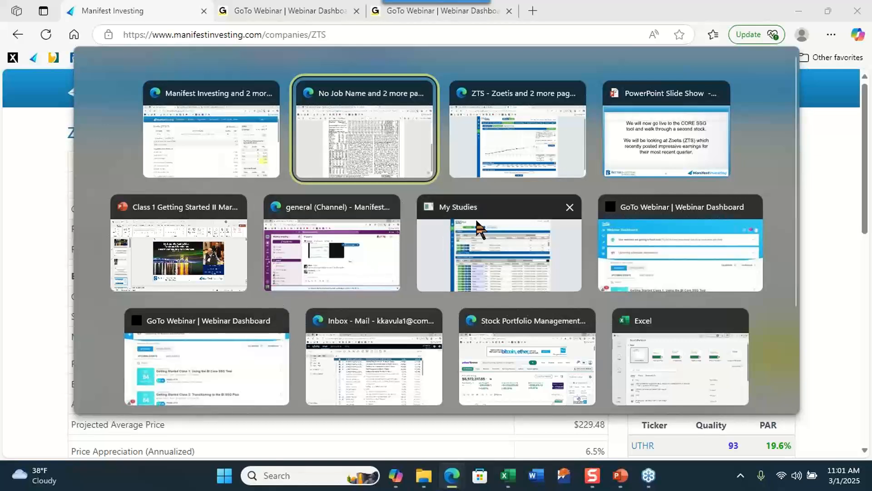
left_click(523, 129)
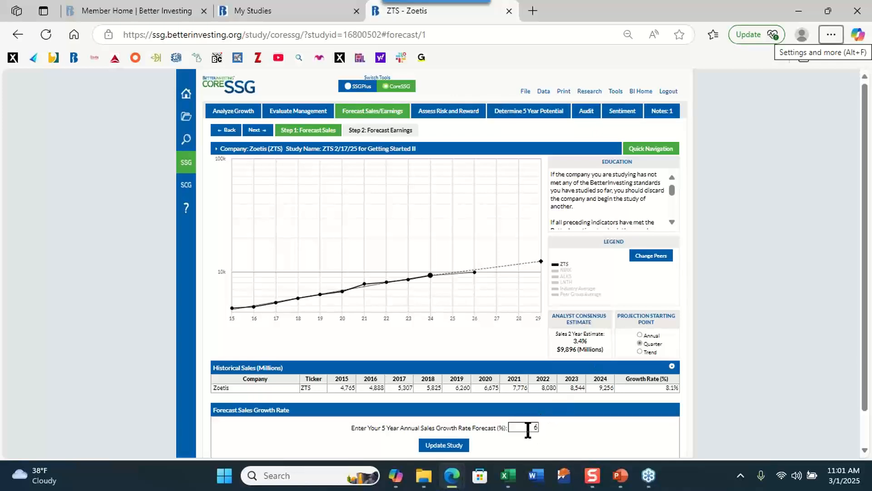
left_click(447, 446)
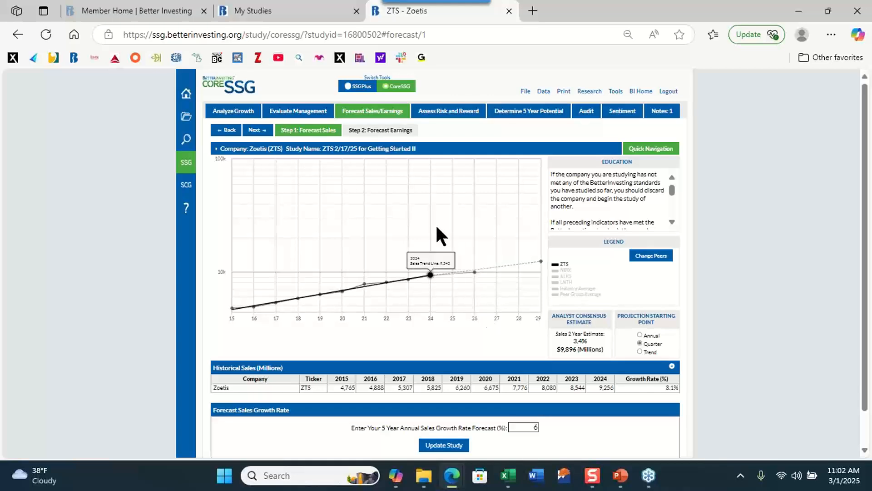
Open the earnings forecast and check the projected annual earnings growth rate in the Zoetis Value Line report
left_click(365, 134)
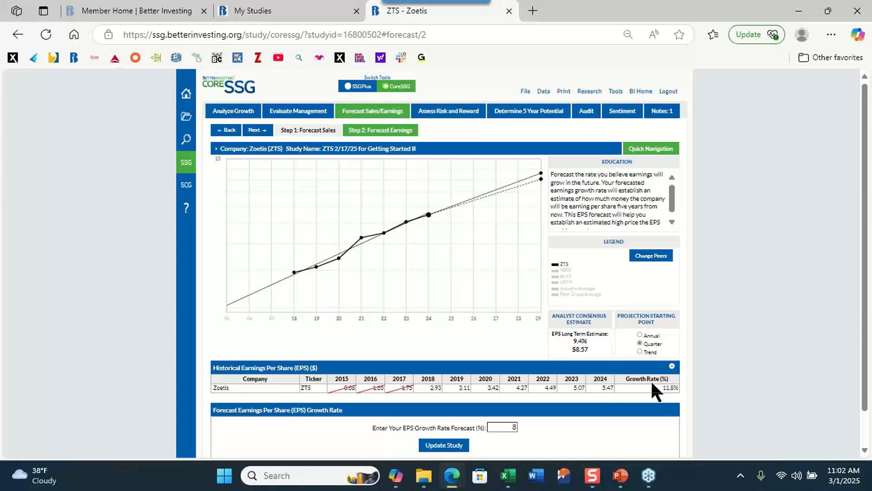
key("alt+Tab")
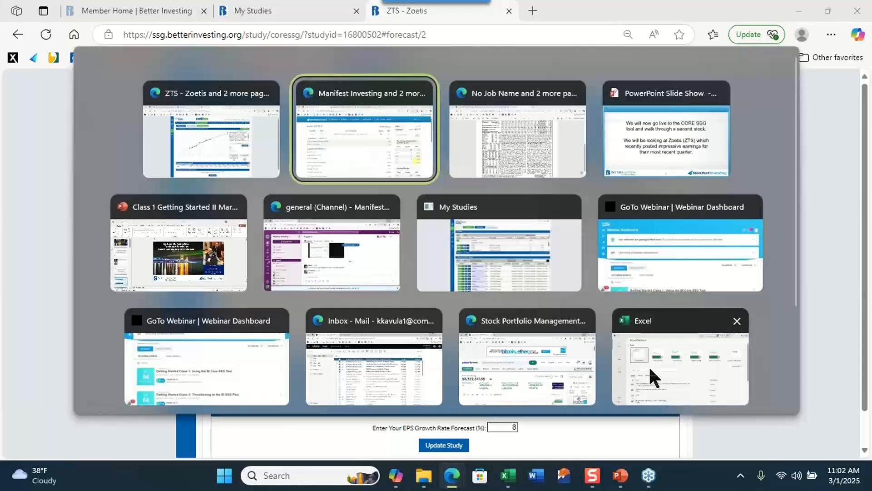
left_click(520, 140)
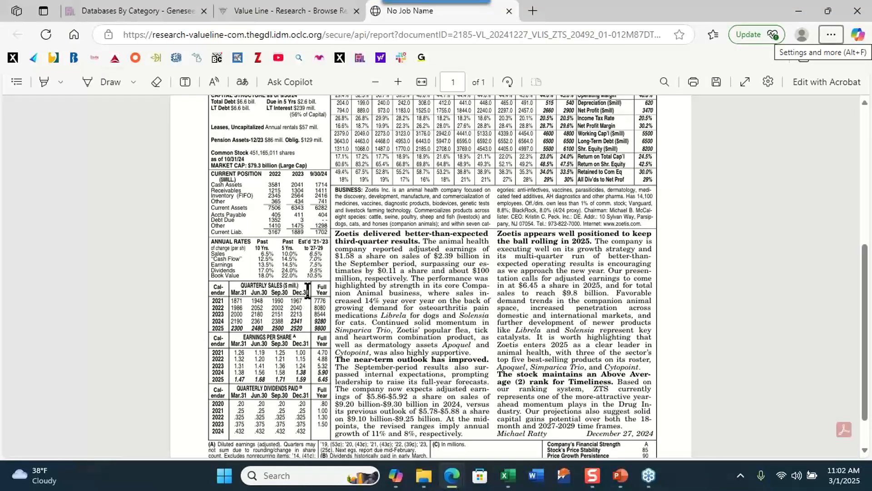
scroll(307, 291, "up", 5)
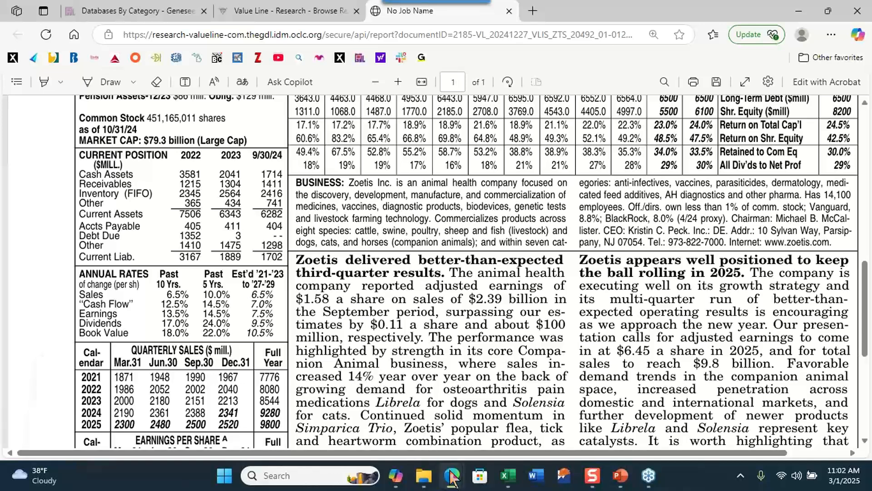
mouse_move(453, 485)
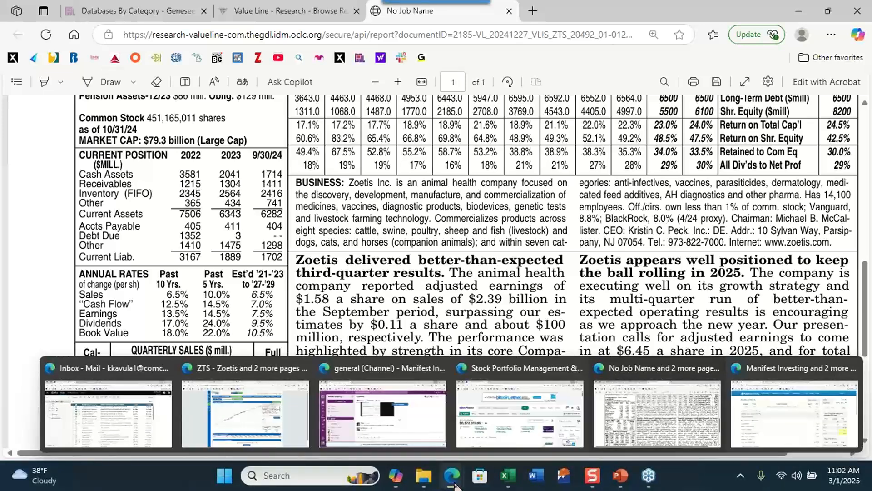
mouse_move(620, 483)
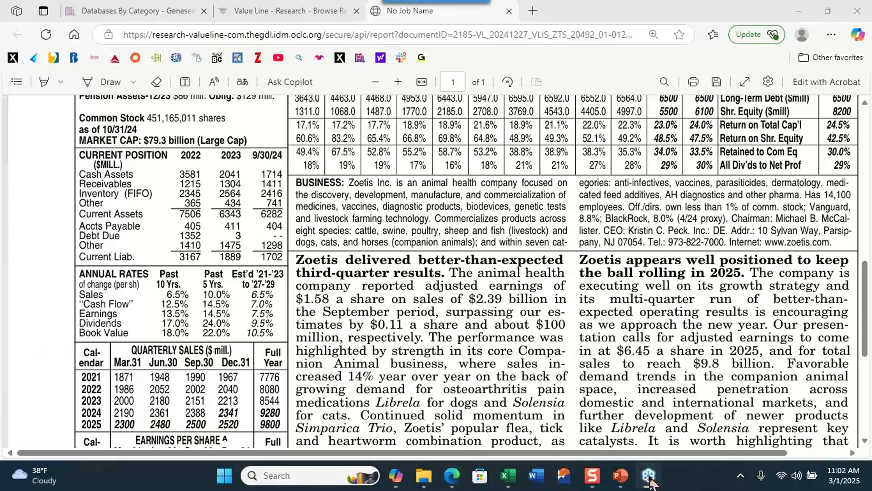
Return to the Zoetis study and update it with an EPS growth rate forecast of 8%
key("alt+Tab")
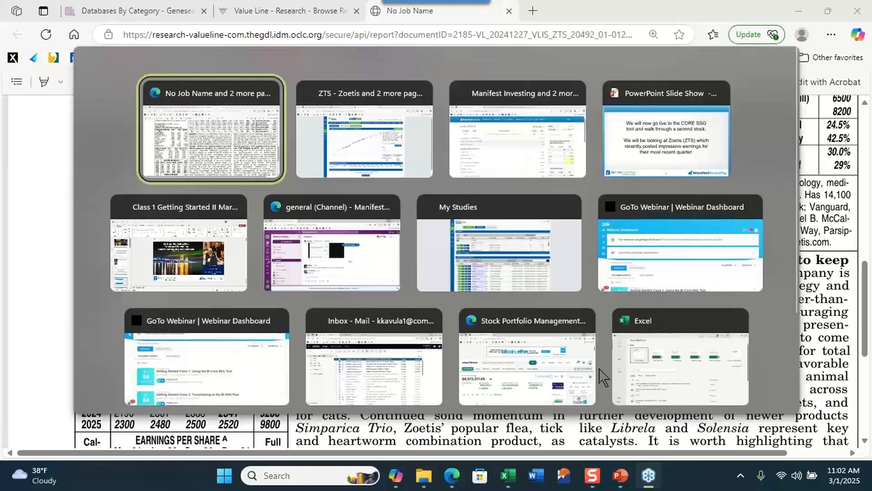
left_click(366, 127)
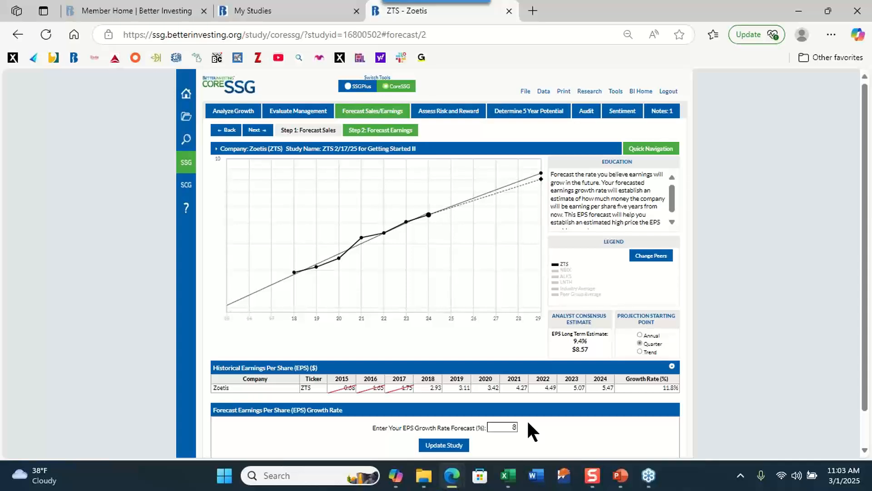
left_click(444, 447)
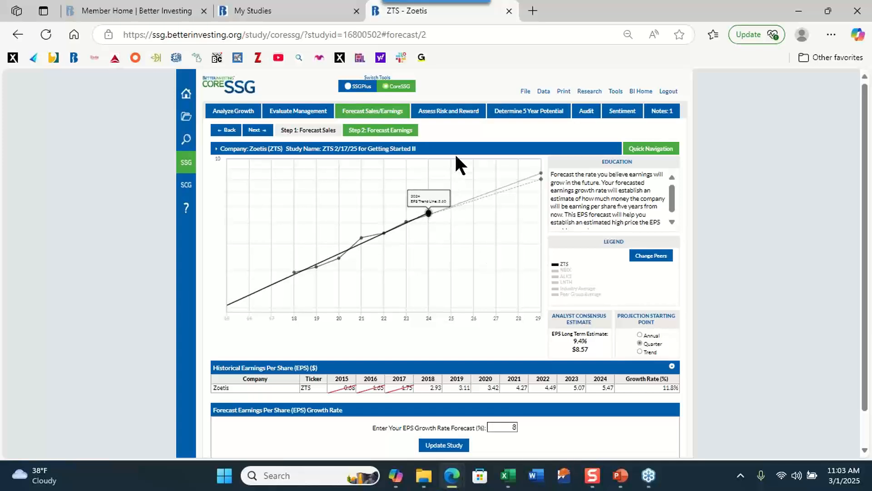
Open the high price forecast and consult the average annual P/E ratios in the Zoetis Value Line report
left_click(452, 114)
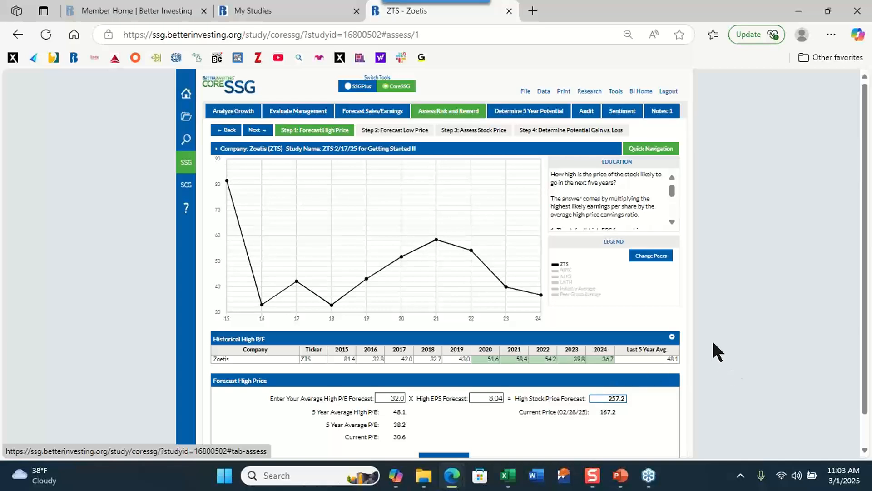
key("alt+Tab")
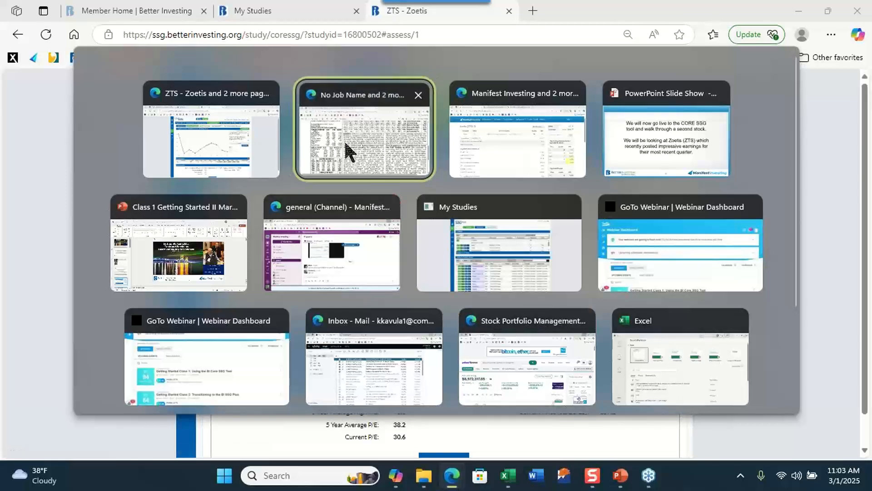
left_click(344, 140)
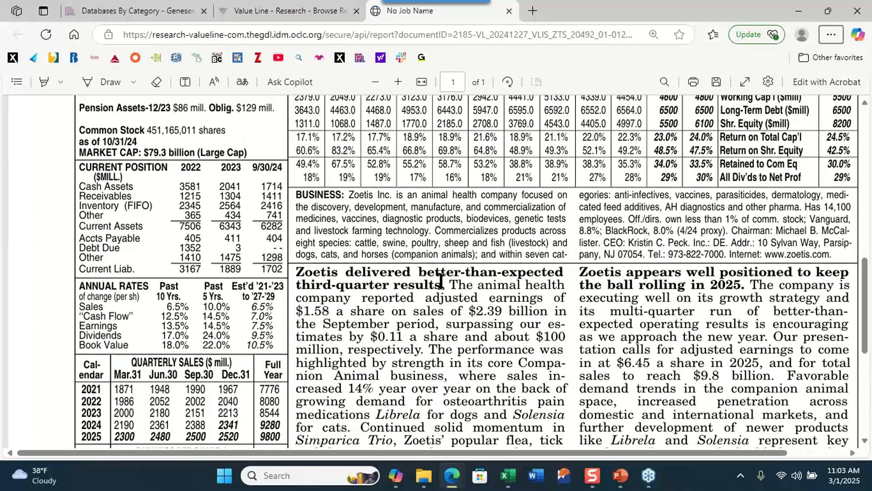
scroll(440, 282, "up", 7)
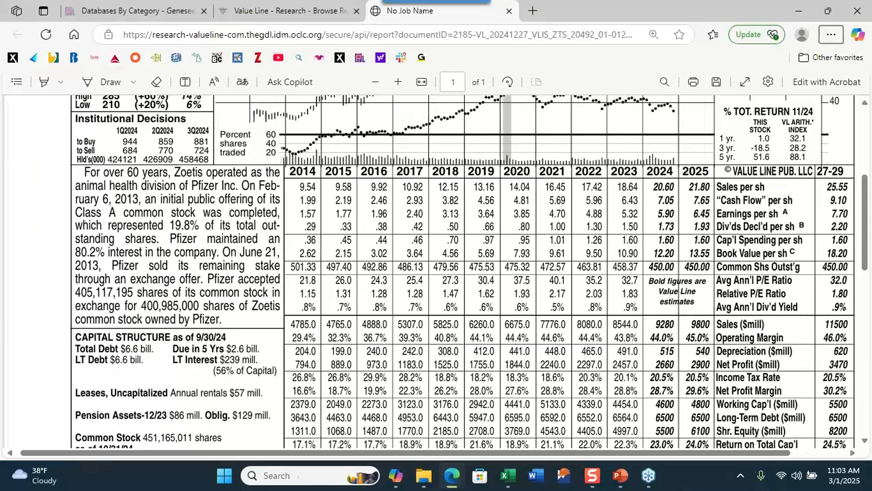
Compare the projected average P/E ratio in the Value Line report with the one on the Manifest Investing Zoetis page
scroll(436, 273, "right", 2)
scroll(461, 288, "down", 1)
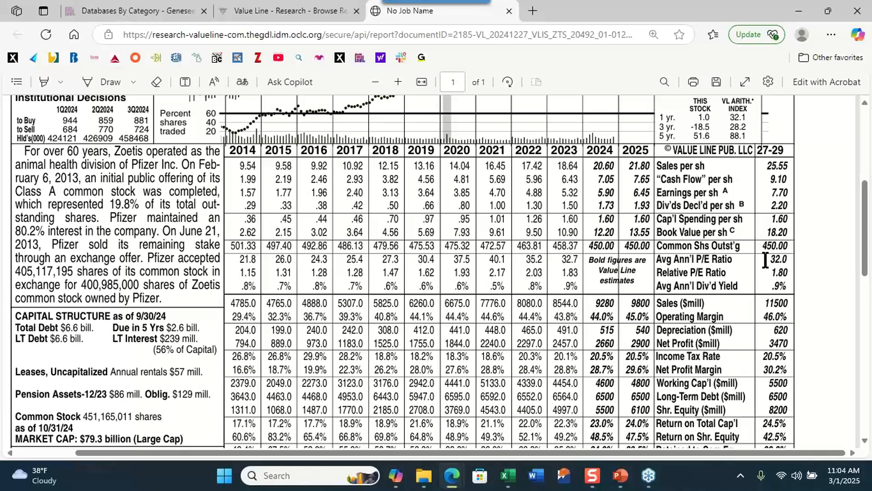
key("alt+Tab")
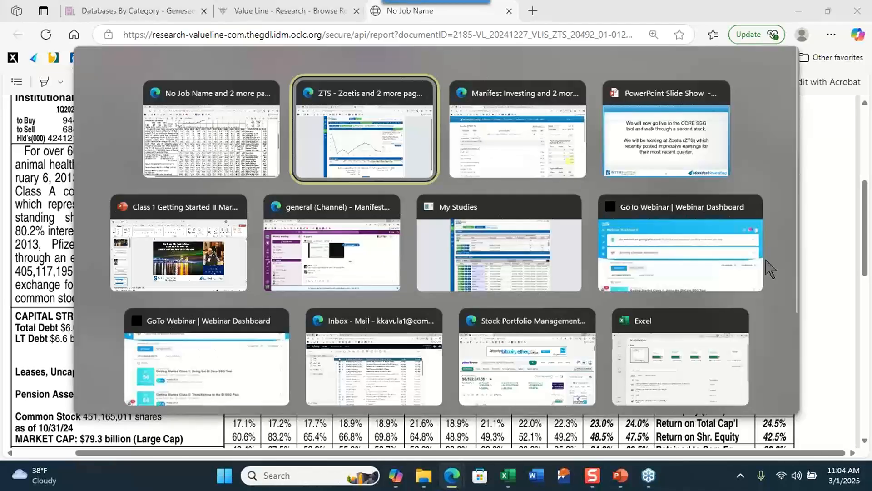
left_click(523, 133)
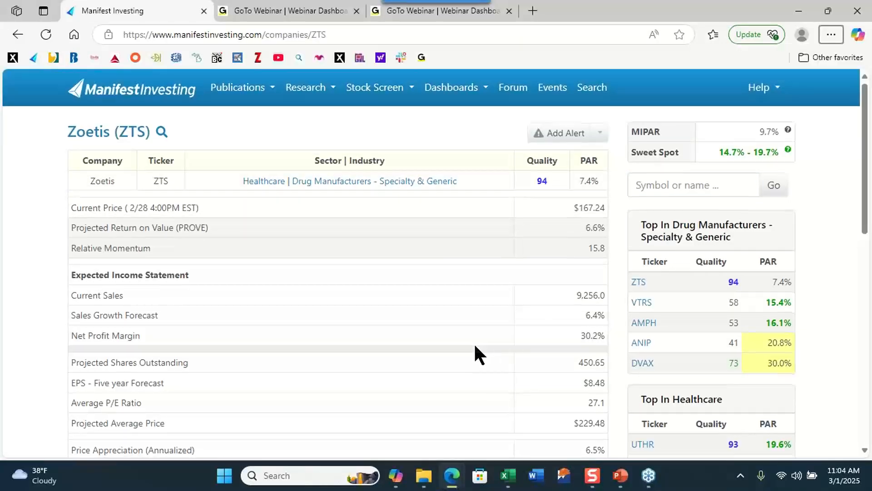
scroll(473, 350, "down", 1)
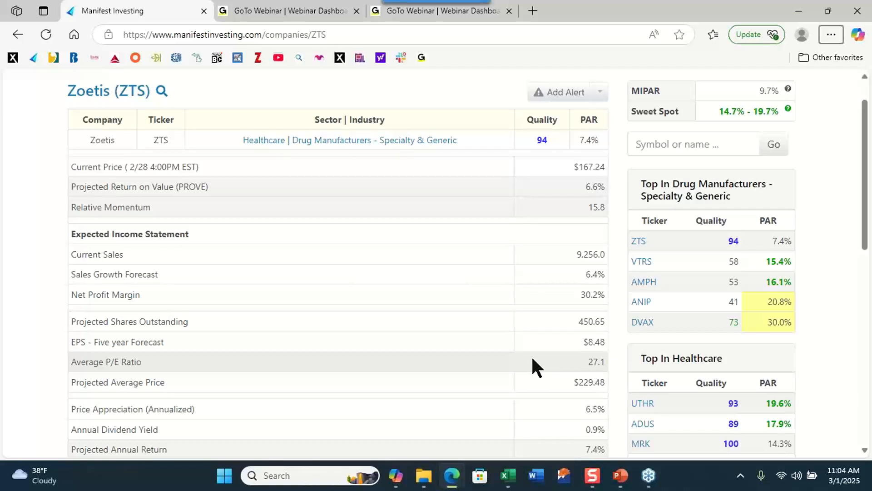
Return to the Zoetis study and review the low price forecast, including its low P/E and low EPS inputs
key("alt+Tab")
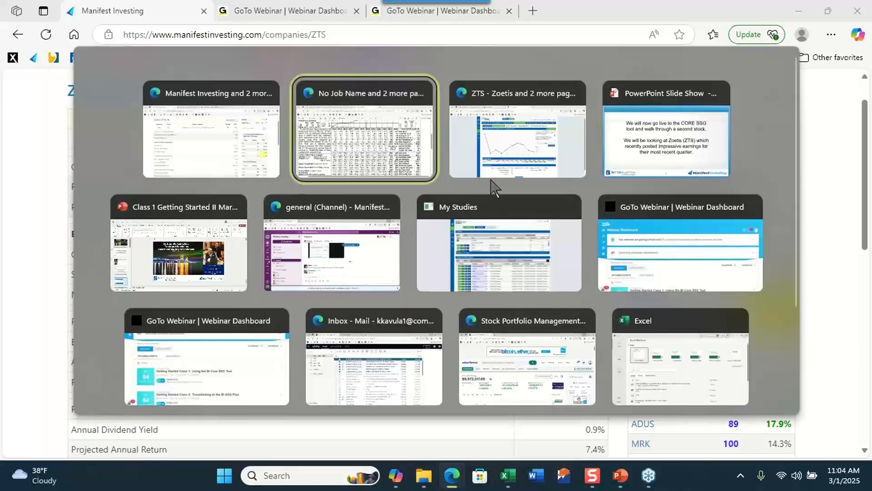
left_click(532, 142)
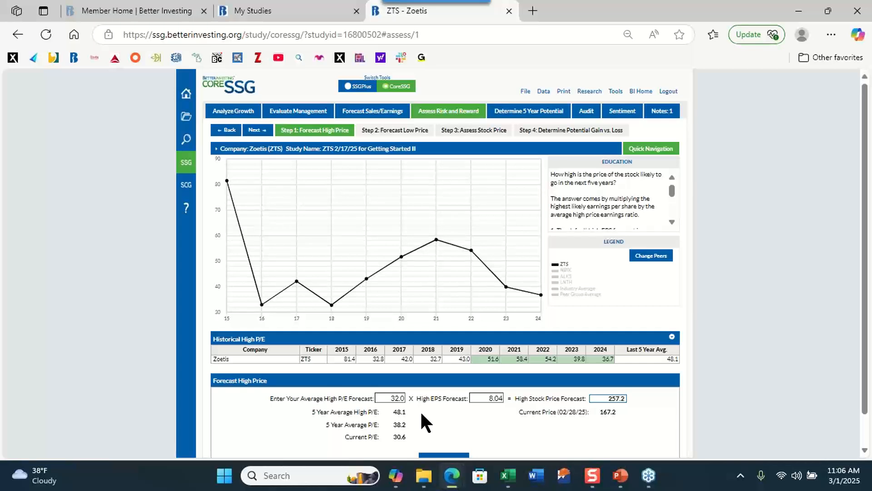
left_click(399, 132)
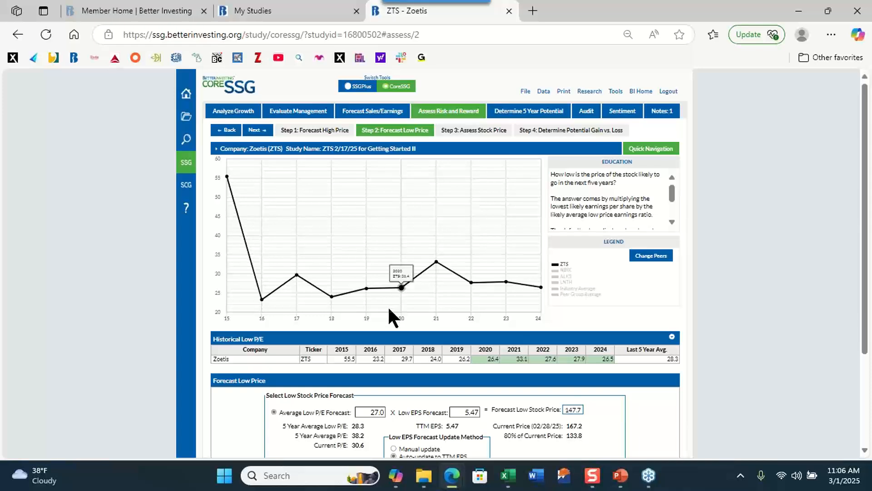
scroll(389, 336, "down", 1)
scroll(389, 336, "down", 1)
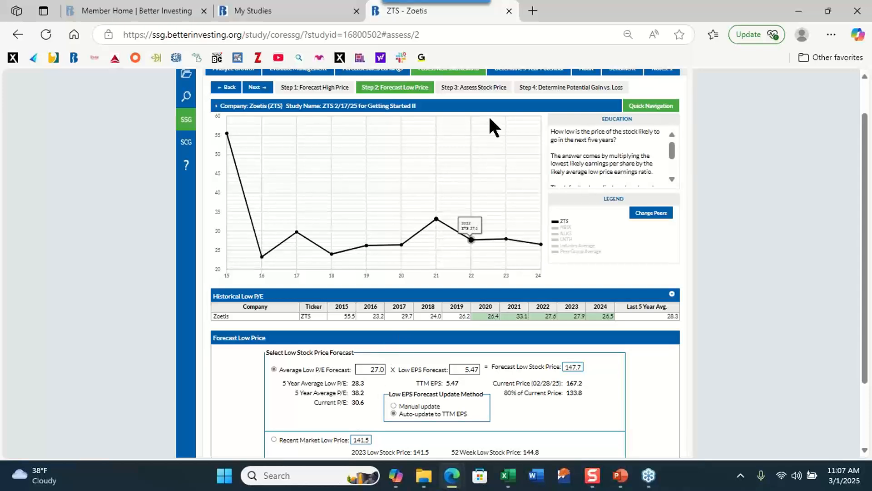
Review the buy, hold and sell price zones for Zoetis and its potential gain versus loss
left_click(494, 89)
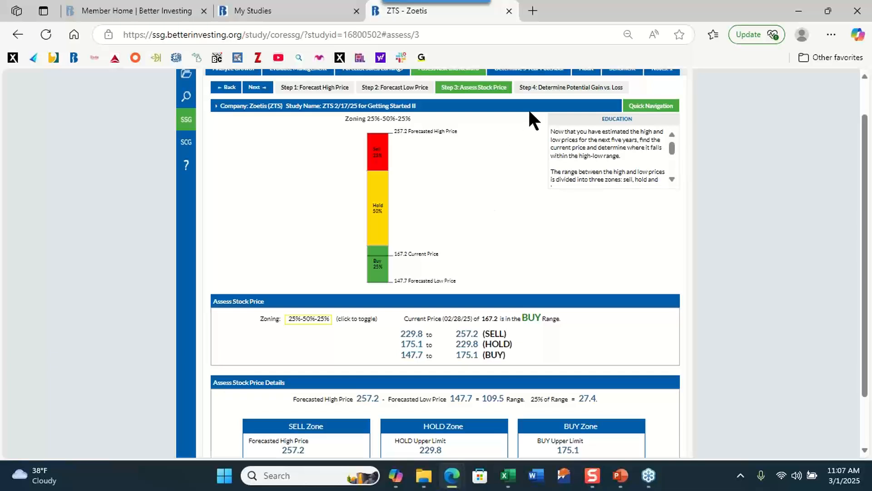
left_click(541, 88)
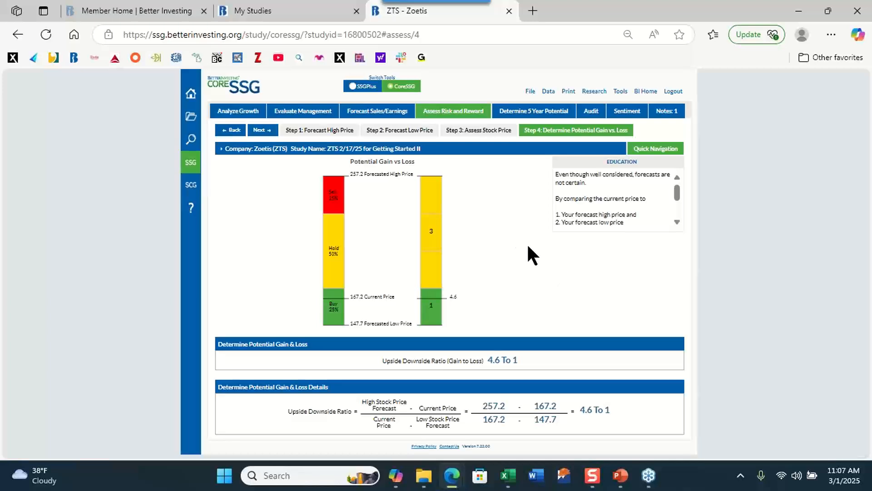
Open the 5-year potential section and review the payout history, average payout forecast and compound total return
left_click(517, 111)
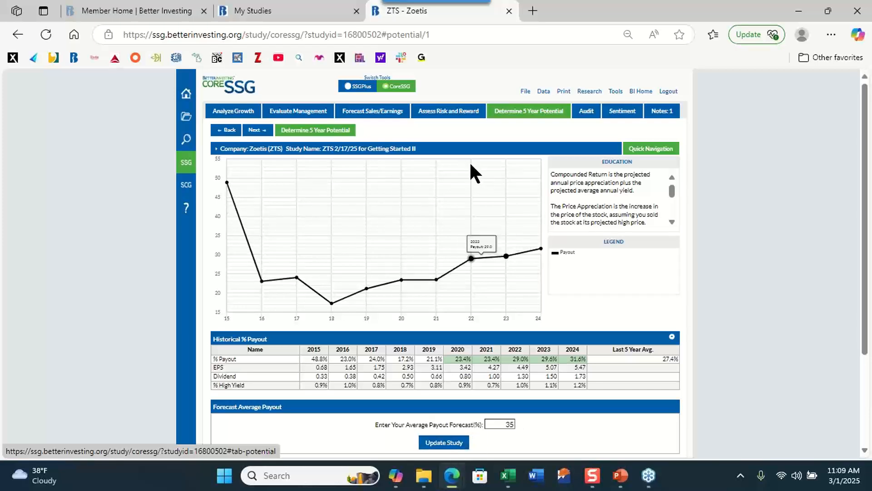
scroll(425, 179, "down", 2)
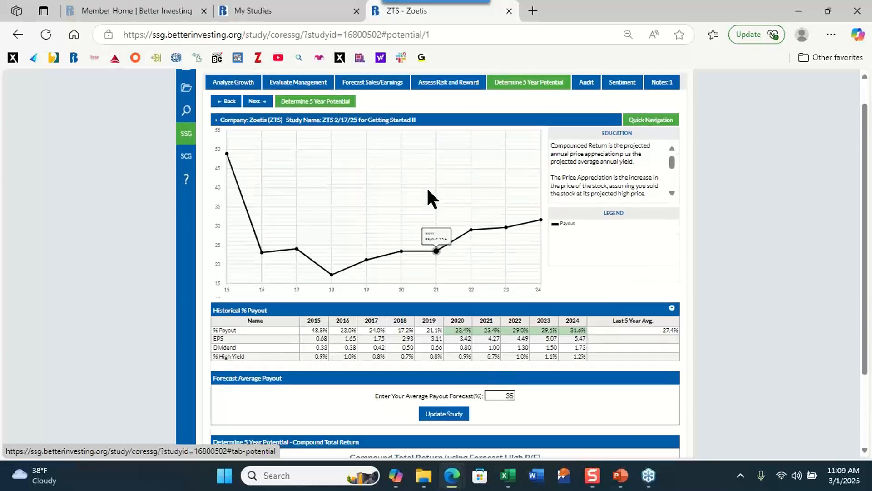
scroll(426, 191, "down", 2)
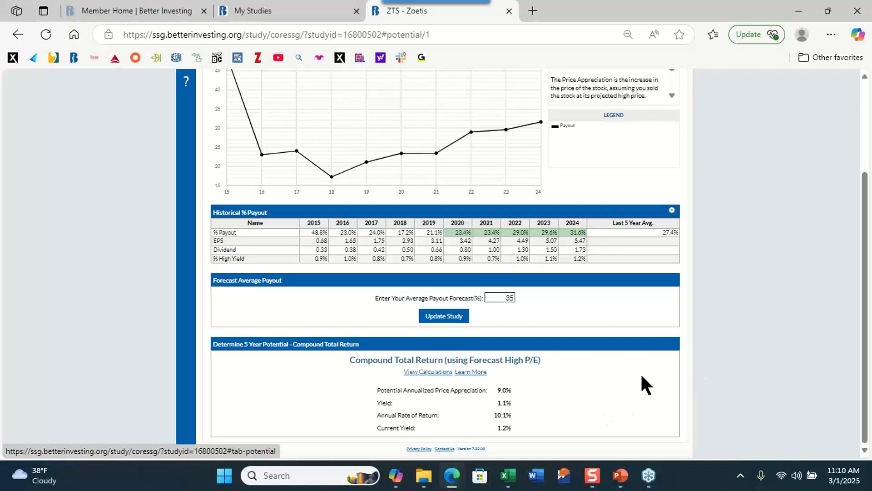
Switch to the PowerPoint slide show and advance to the slide about the next class on transitioning to SSGPlus
key("alt+Tab")
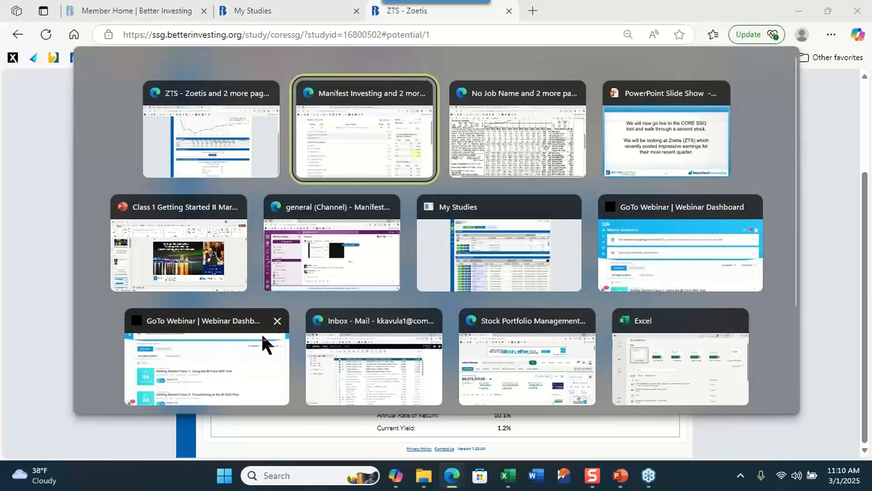
left_click(617, 175)
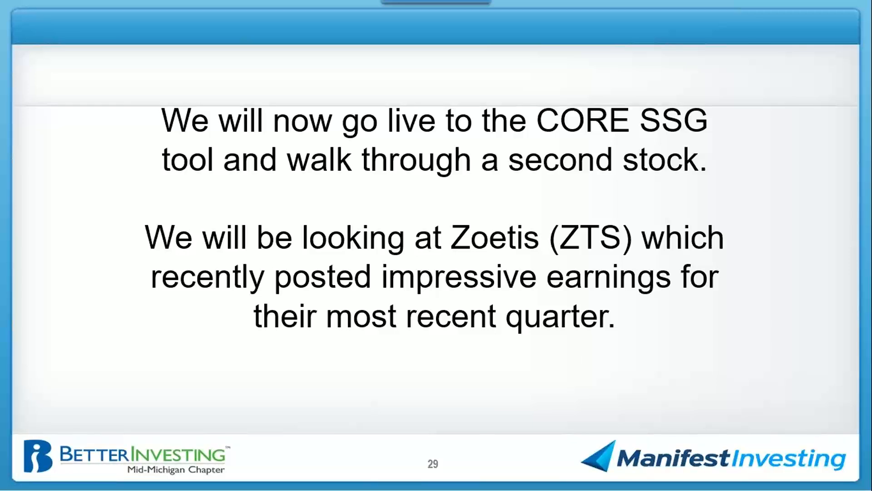
key("Right")
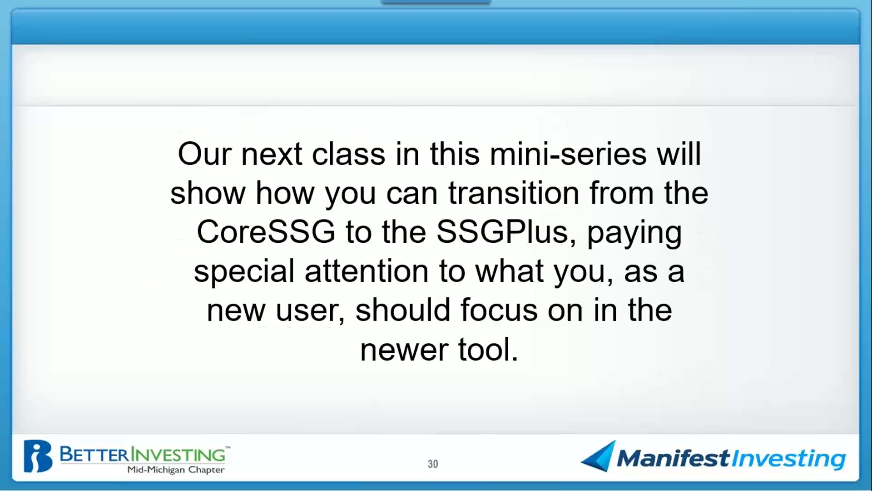